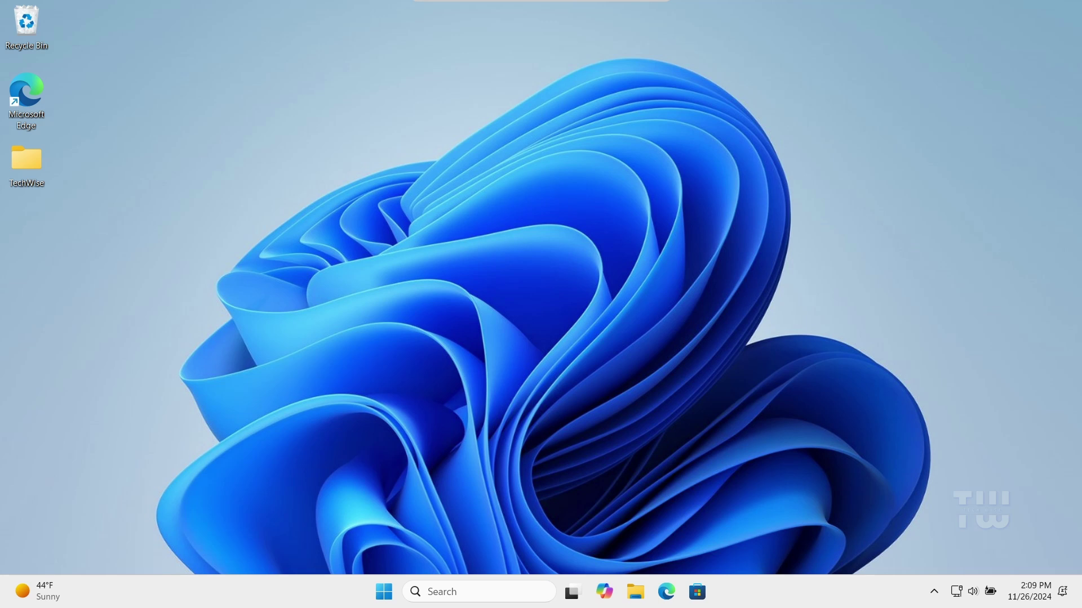
- Browse in File Explorer through This PC and Windows (C:) to C:\Windows\SoftwareDistribution
key("super+e")
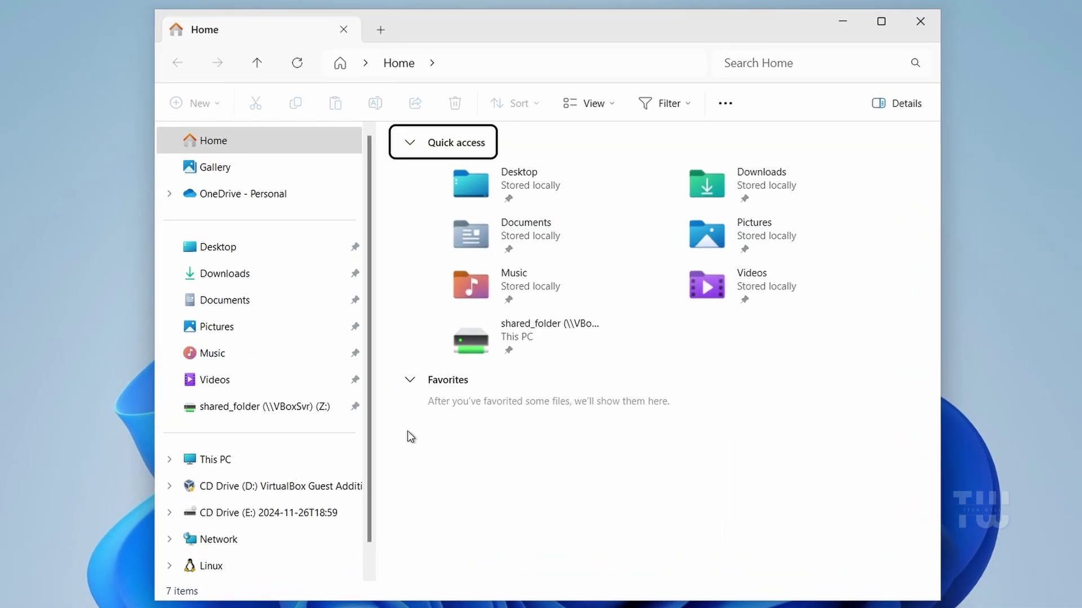
left_click(227, 462)
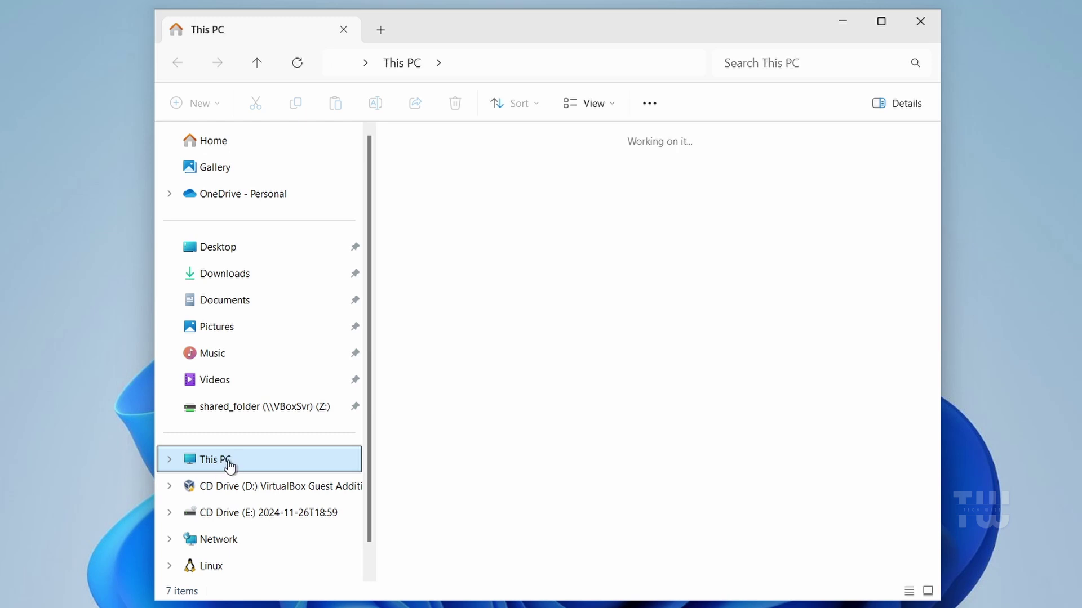
double_click(532, 170)
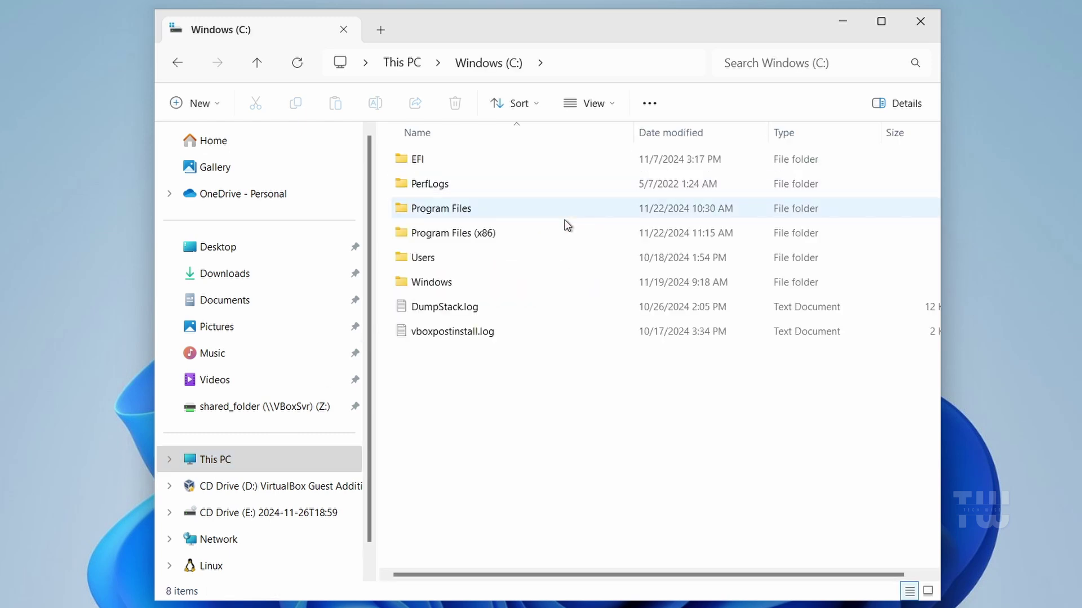
double_click(428, 282)
left_click(441, 280)
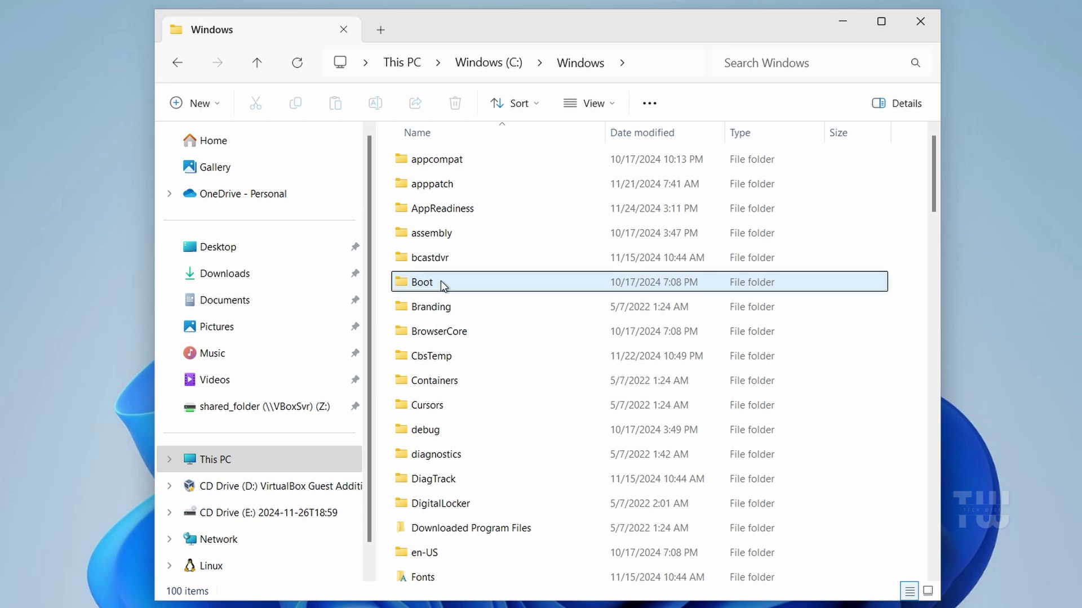
key("s")
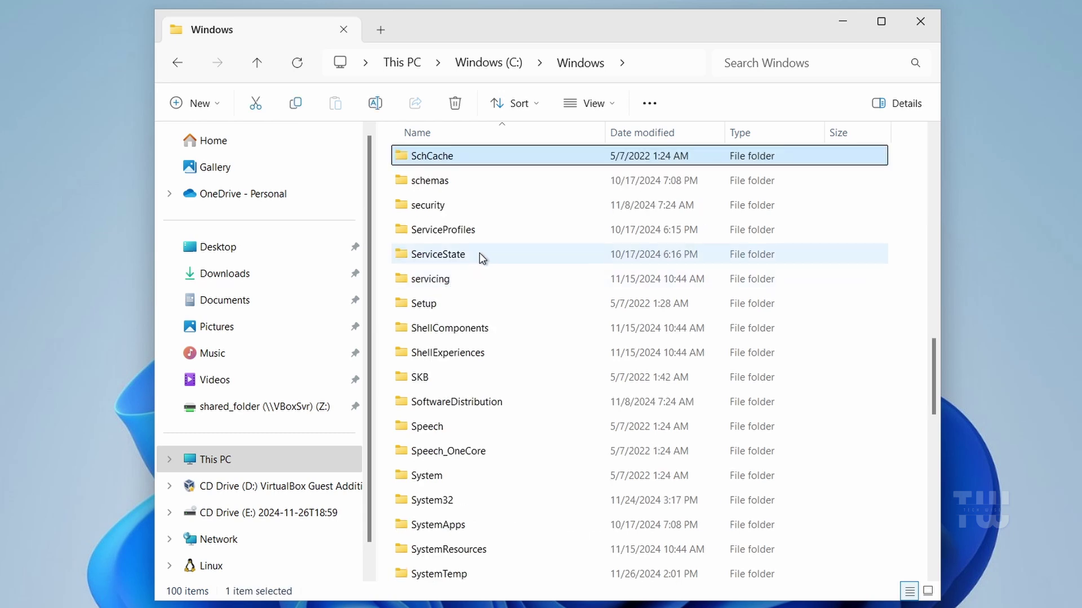
left_click(472, 404)
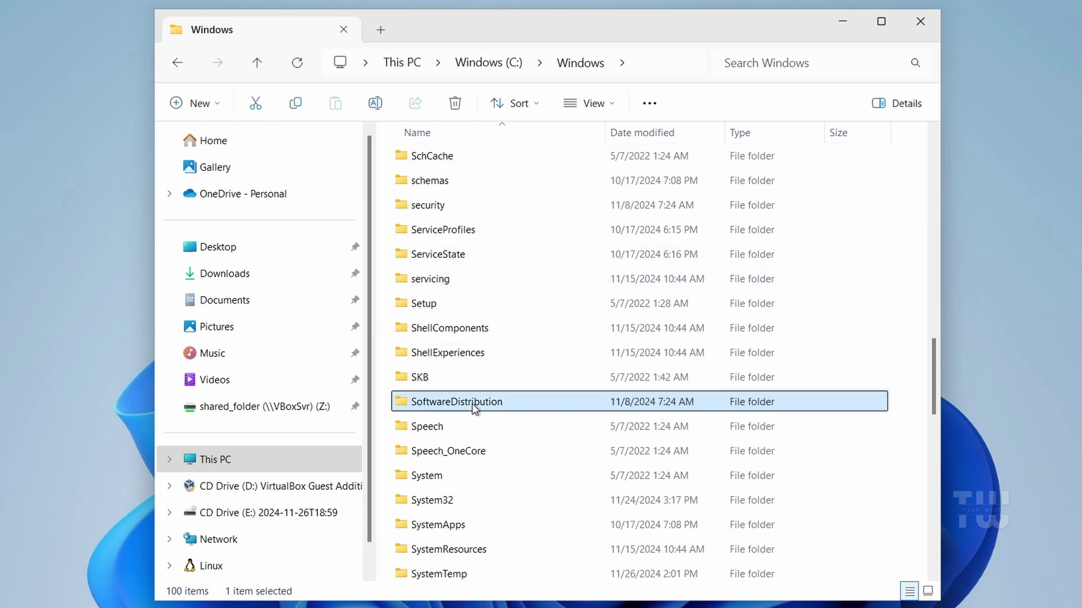
double_click(508, 404)
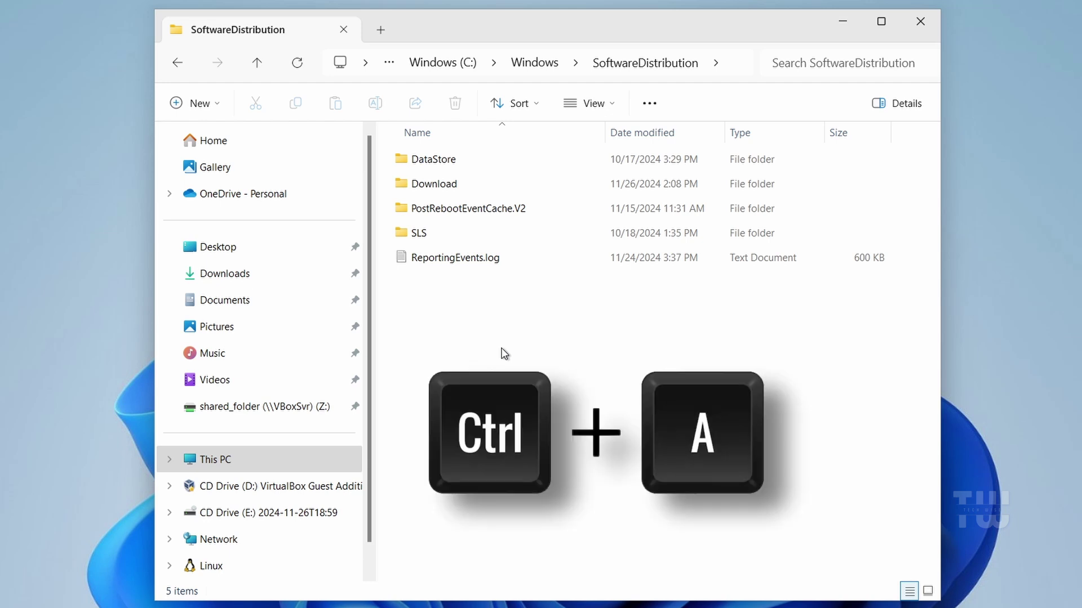
- Permanently delete all five items inside SoftwareDistribution
key("ctrl+a")
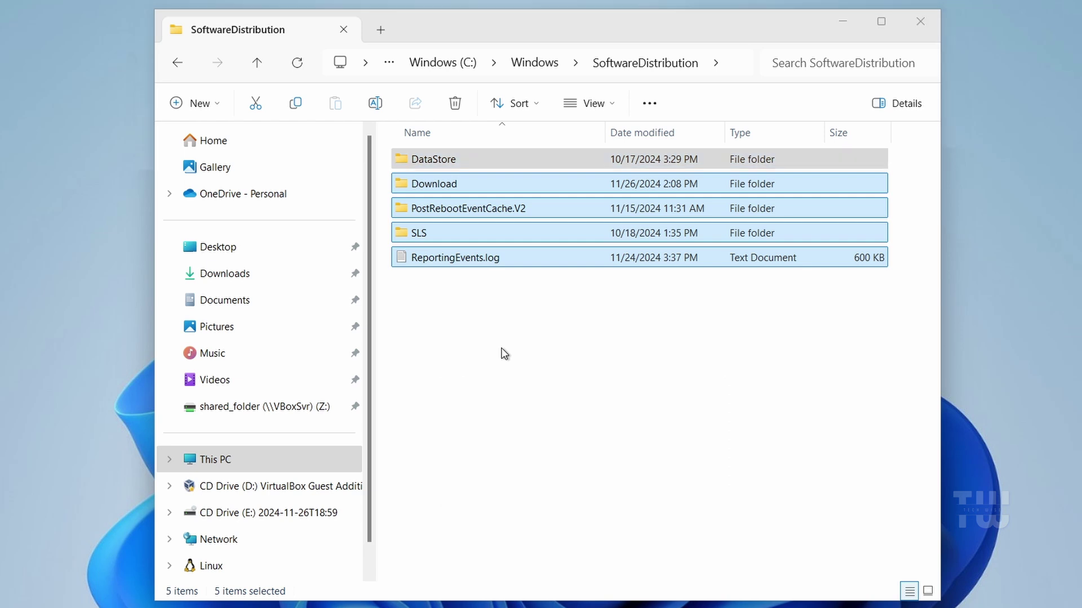
key("shift+Delete")
left_click(600, 329)
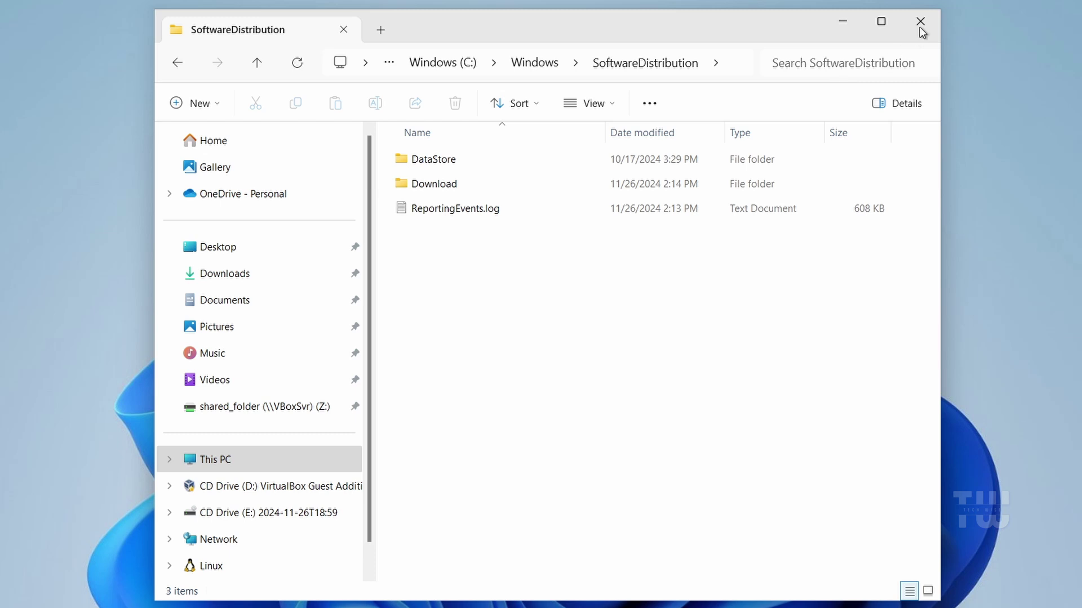
- Close File Explorer and search Windows for 'troubleshoot'
left_click(921, 22)
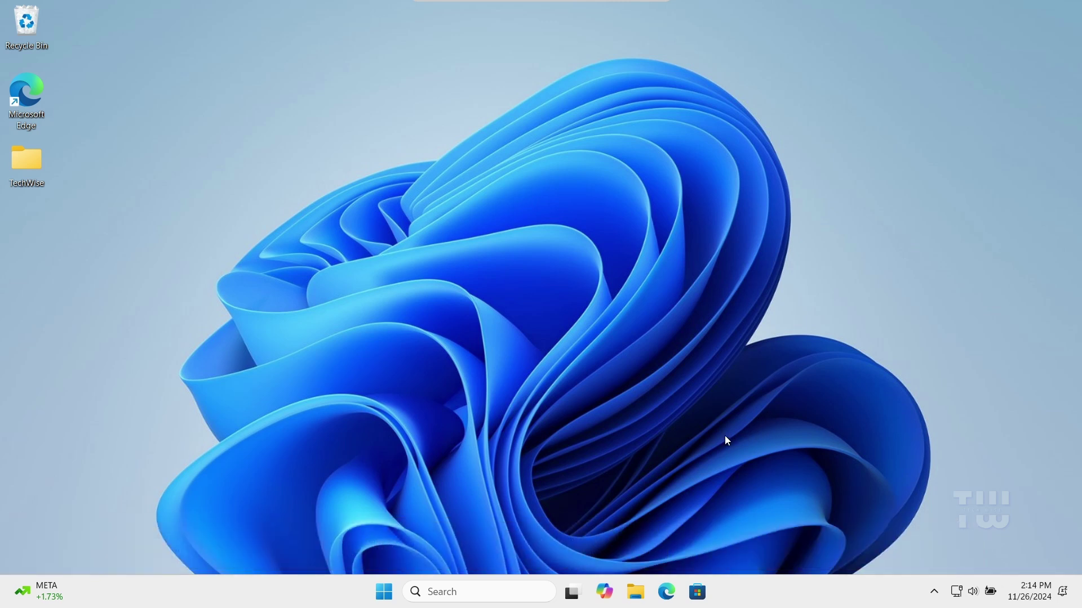
left_click(495, 590)
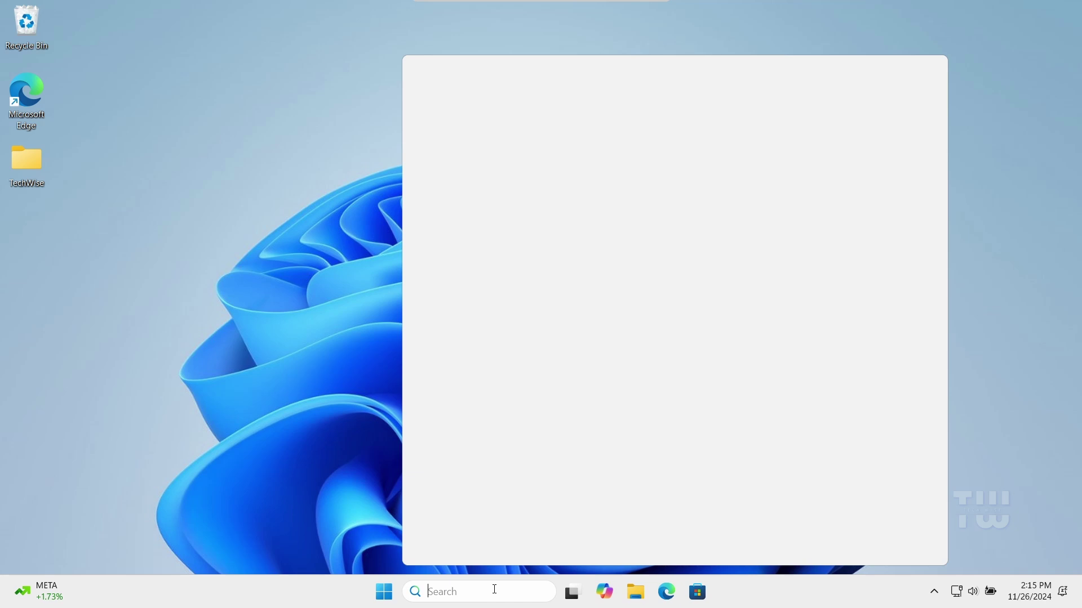
type("troubleshoot")
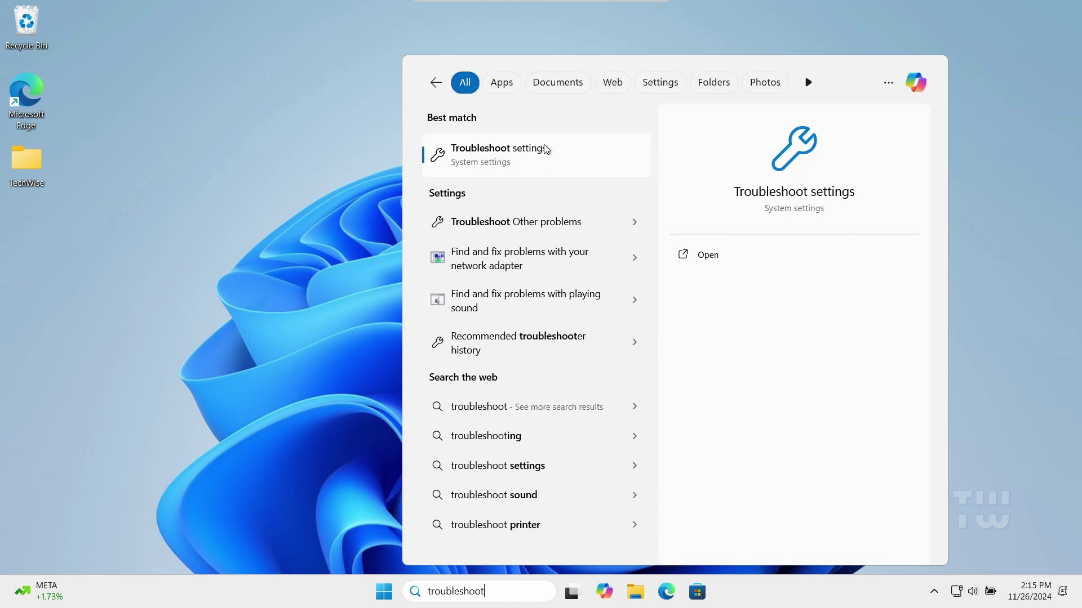
- Run the Windows Update troubleshooter from Other troubleshooters, confirm it fixed the problem, and close Settings
left_click(565, 159)
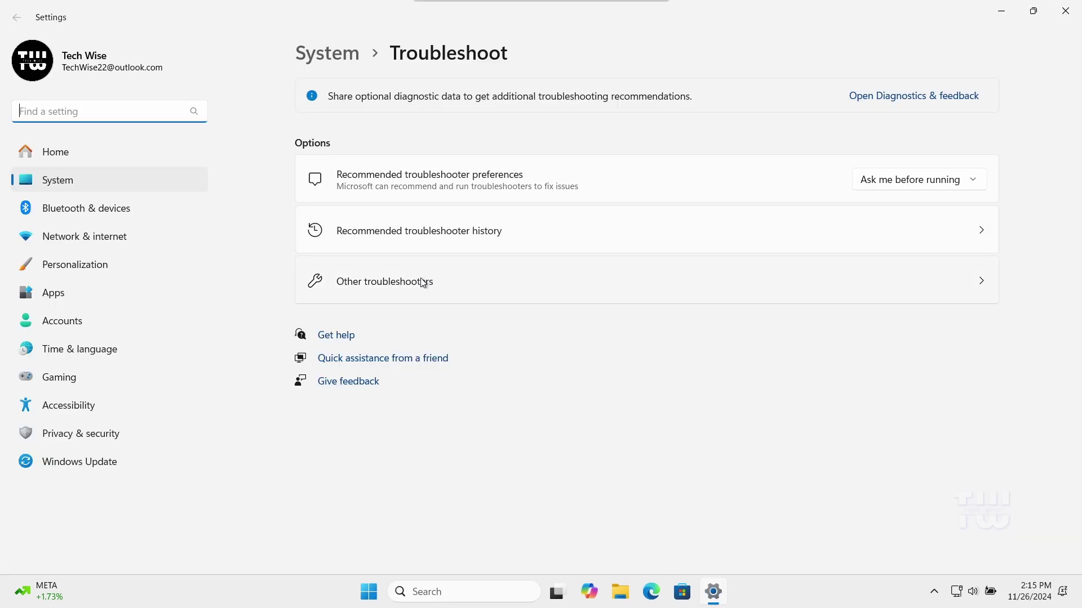
left_click(459, 292)
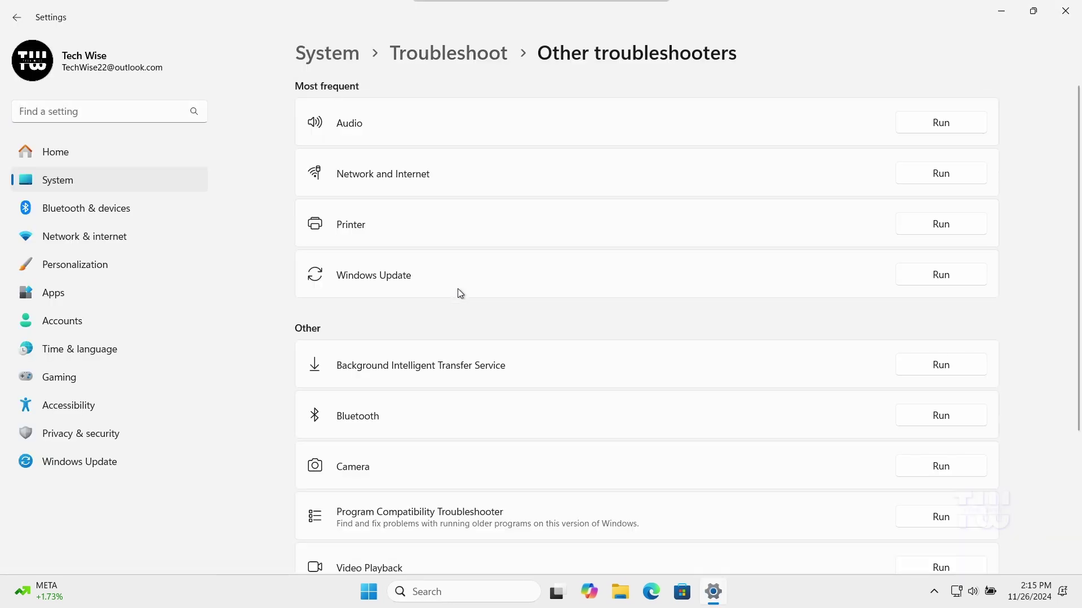
left_click(942, 279)
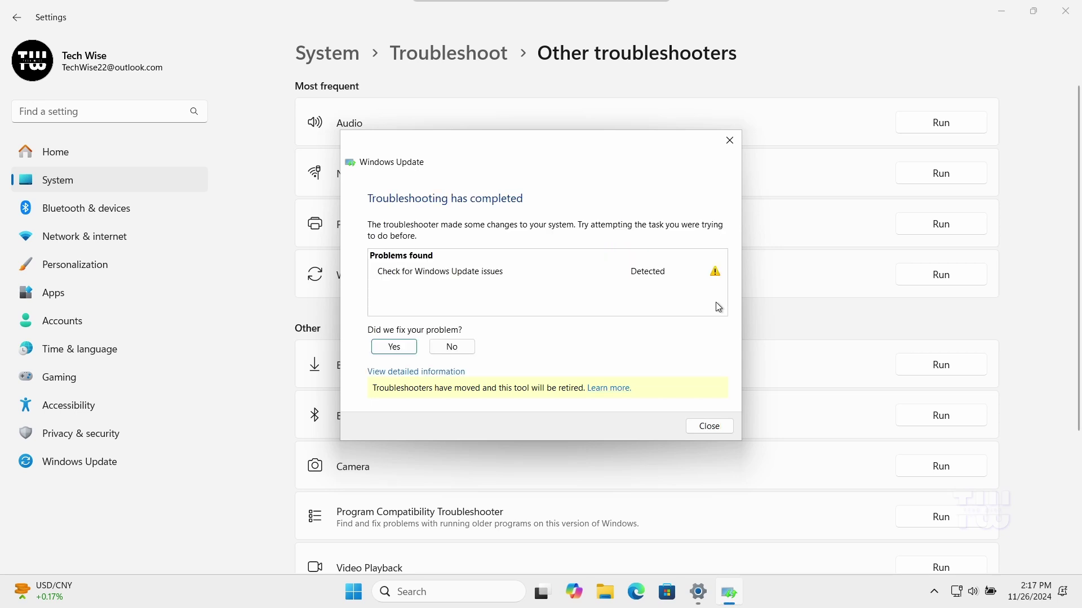
left_click(412, 350)
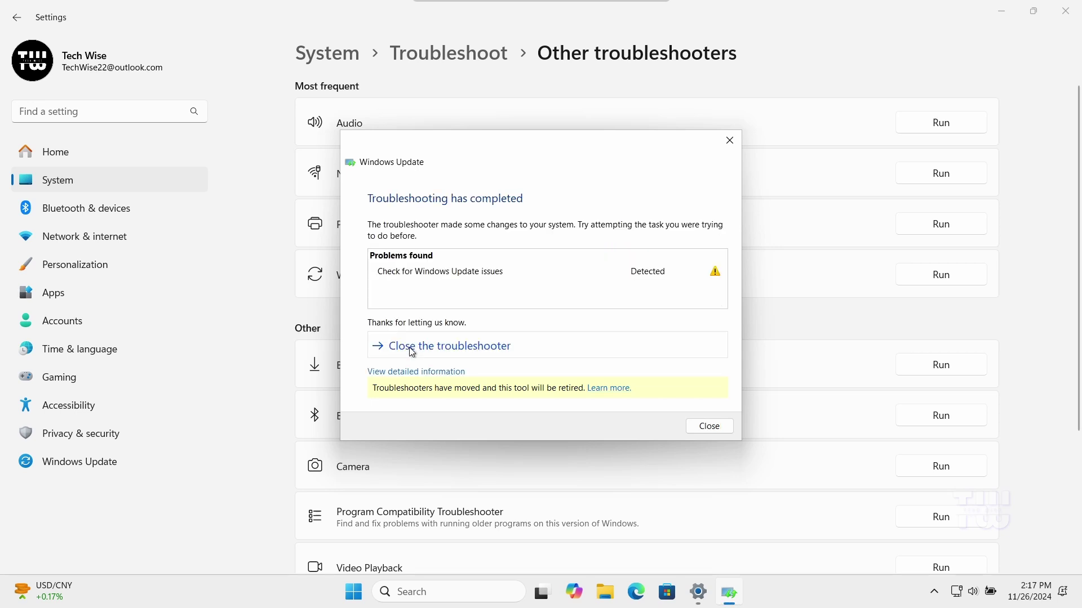
left_click(708, 426)
left_click(1065, 15)
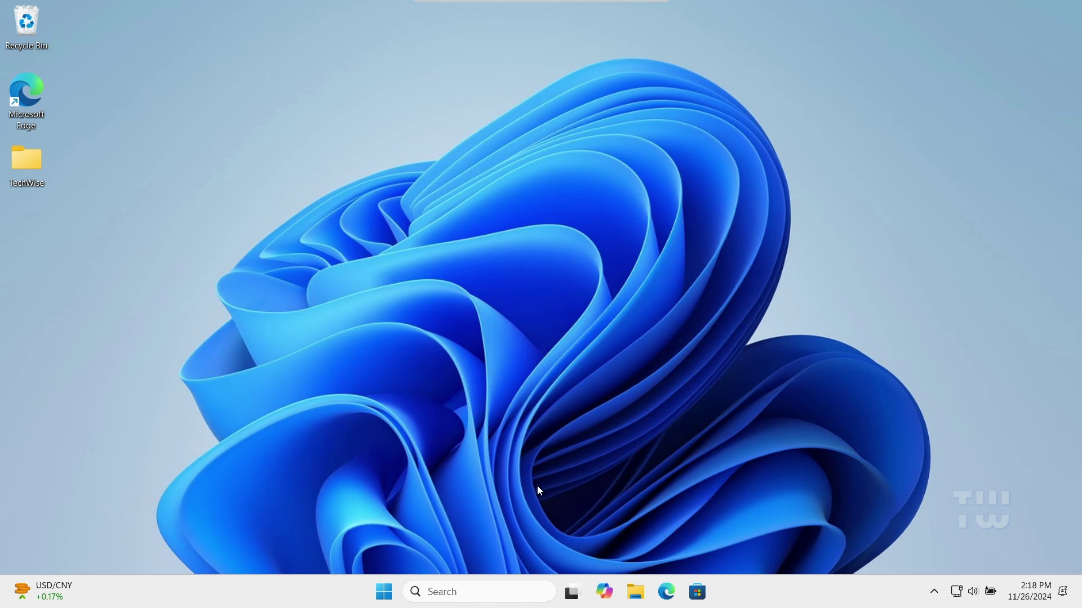
- Search for 'cmd' and run Command Prompt as administrator
left_click(449, 584)
type("cmd")
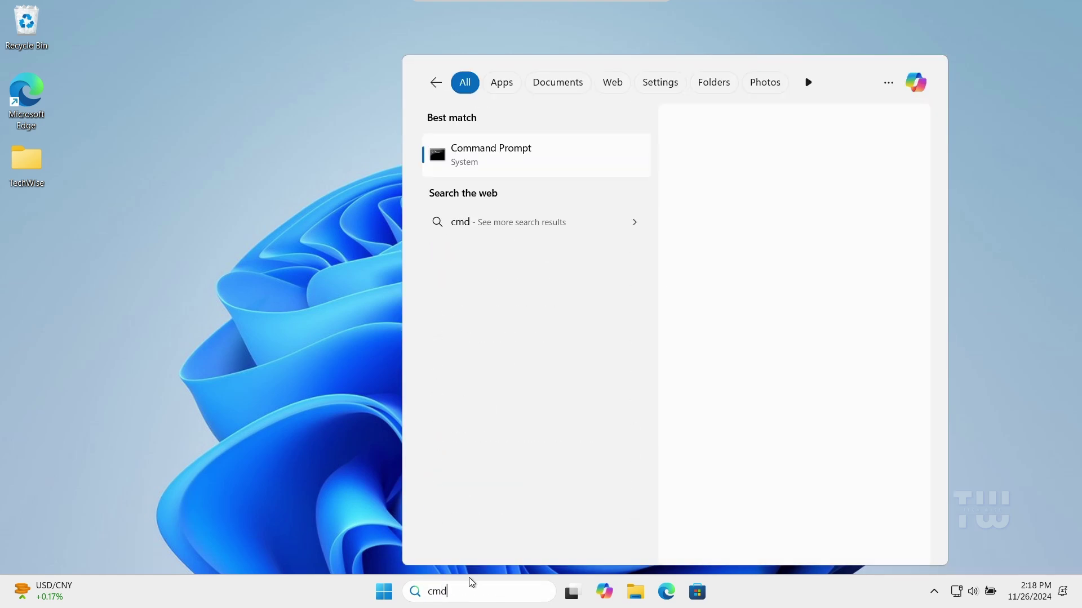
right_click(535, 153)
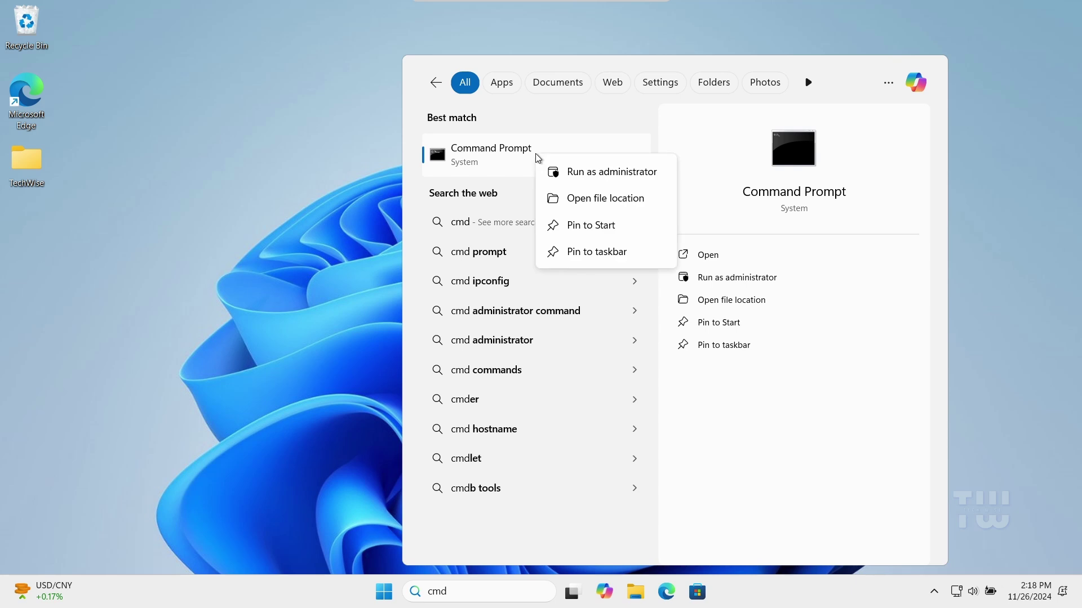
left_click(622, 171)
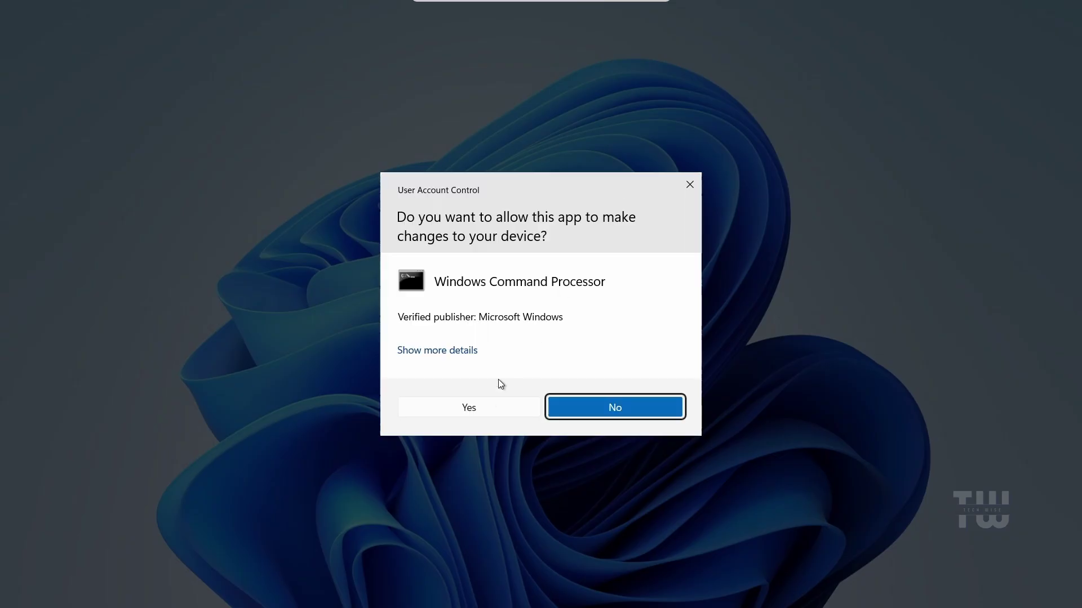
- Approve the UAC prompt and run sfc /scannow until it reports corrupt files repaired
left_click(488, 403)
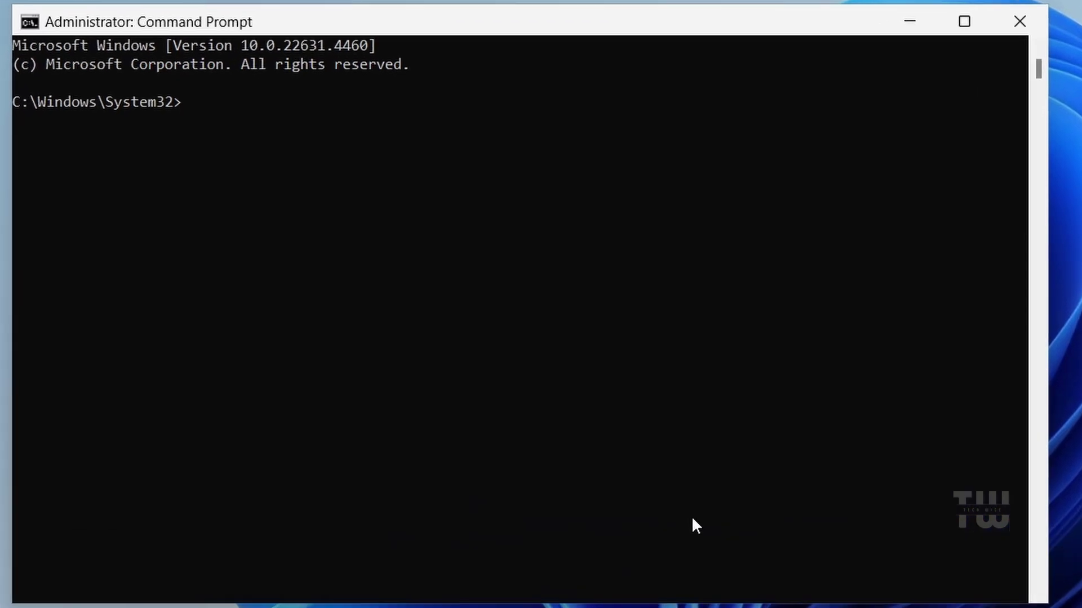
type("sfc /scannow")
key("Return")
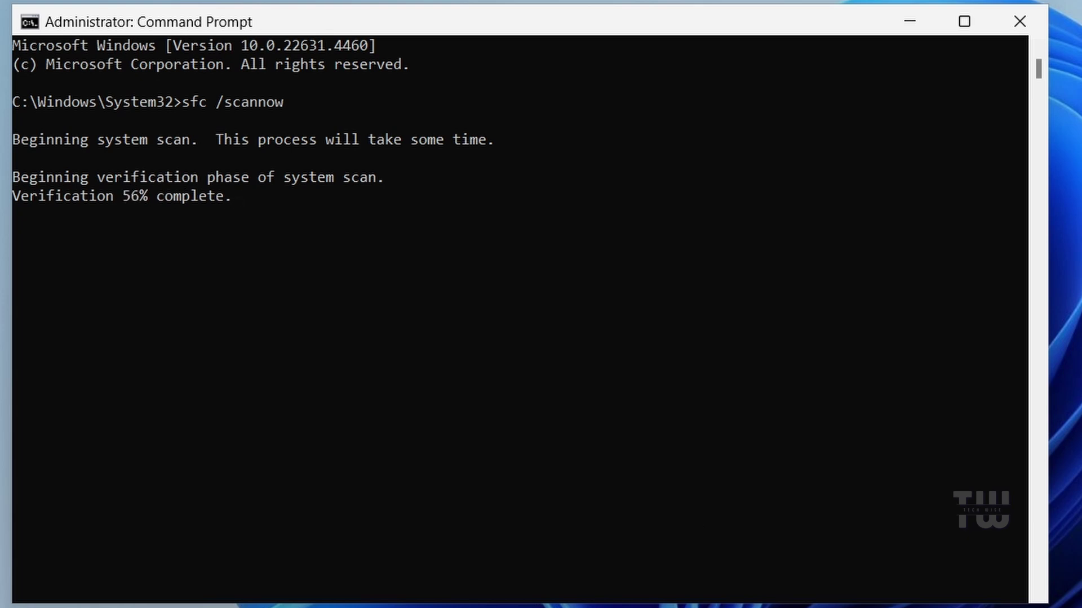
left_click_drag(13, 235, 706, 238)
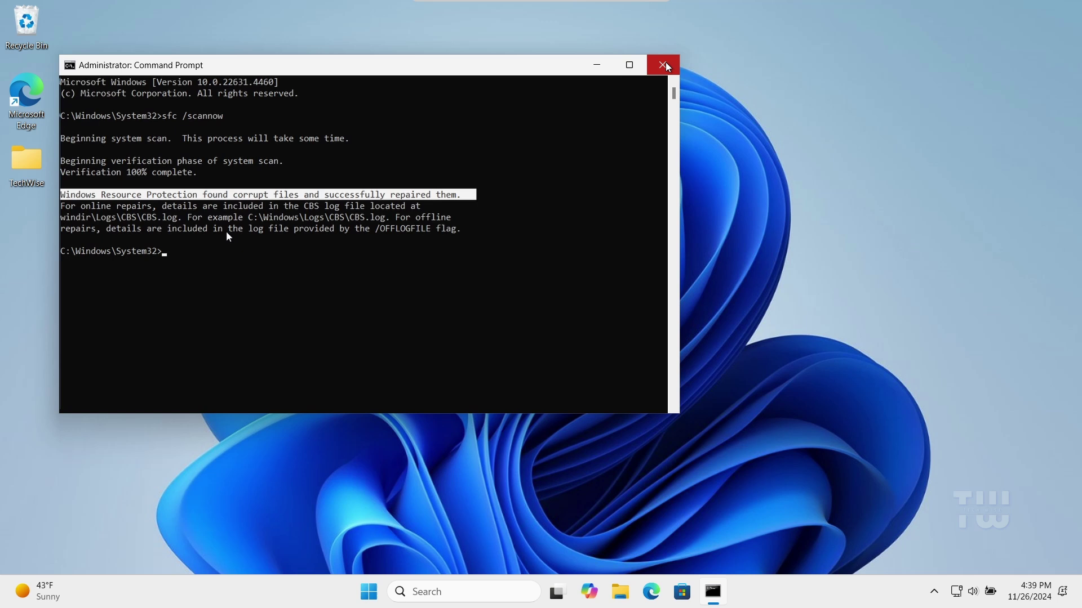
- Close Command Prompt, view the Start menu's Restart option, then dismiss the menus
left_click(1019, 21)
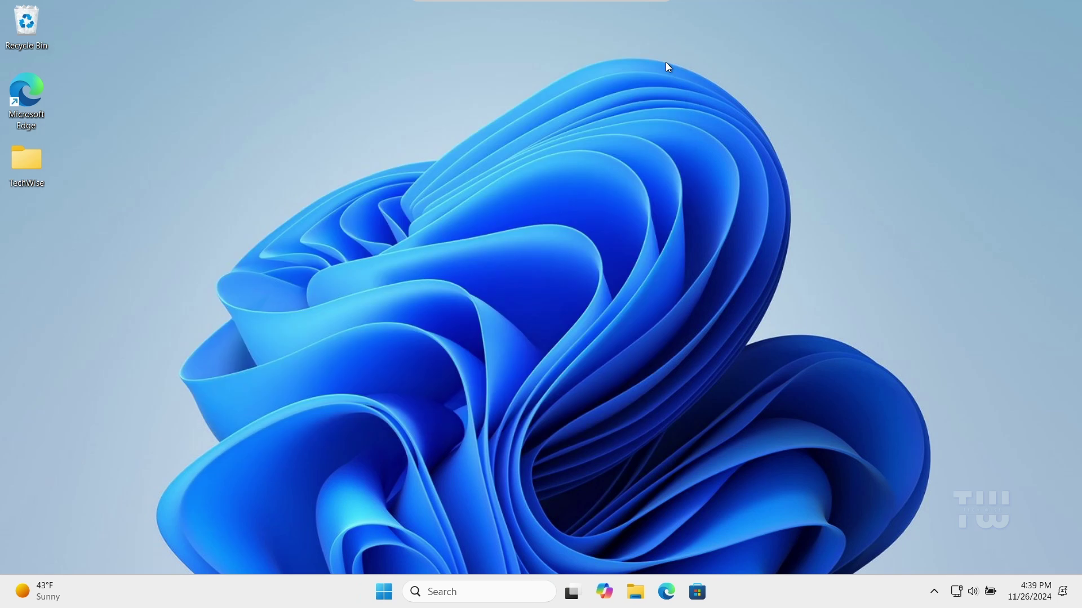
left_click(386, 593)
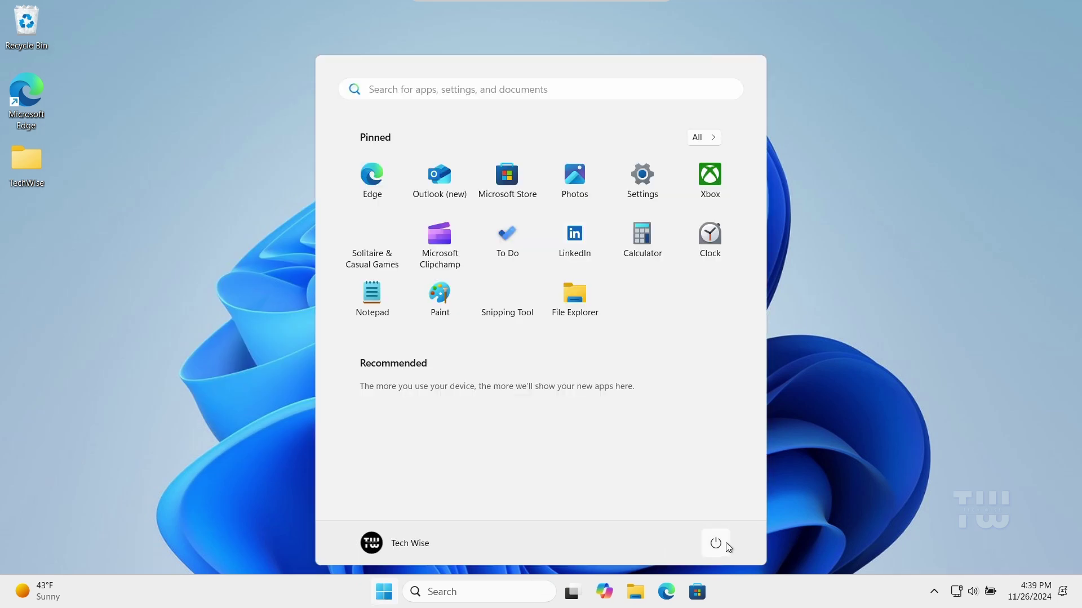
left_click(725, 543)
left_click(729, 515)
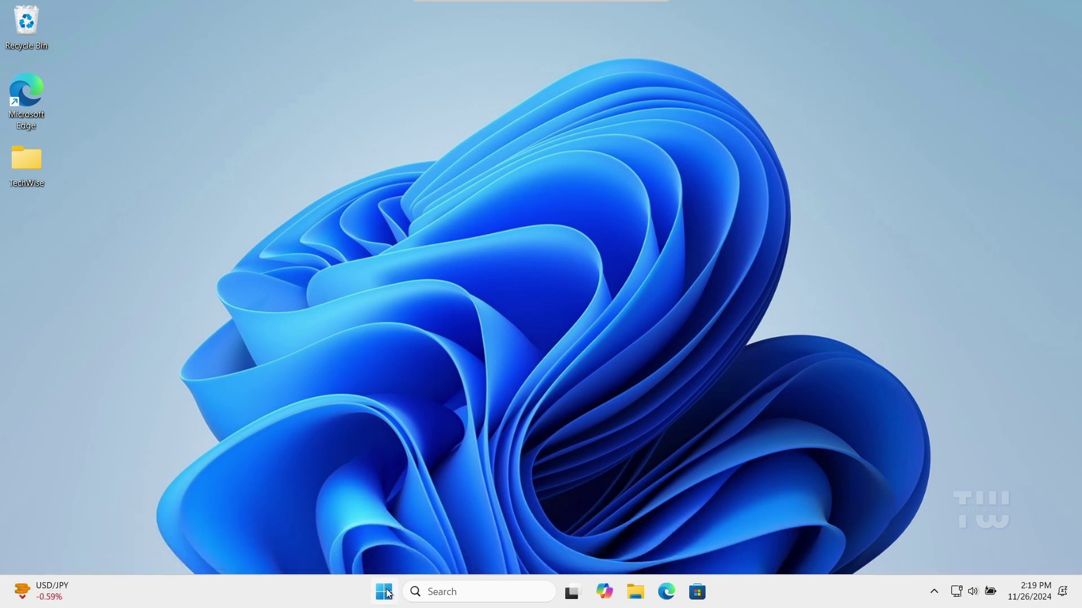
- Open Run from the Start button's right-click menu and enter services.msc
right_click(385, 592)
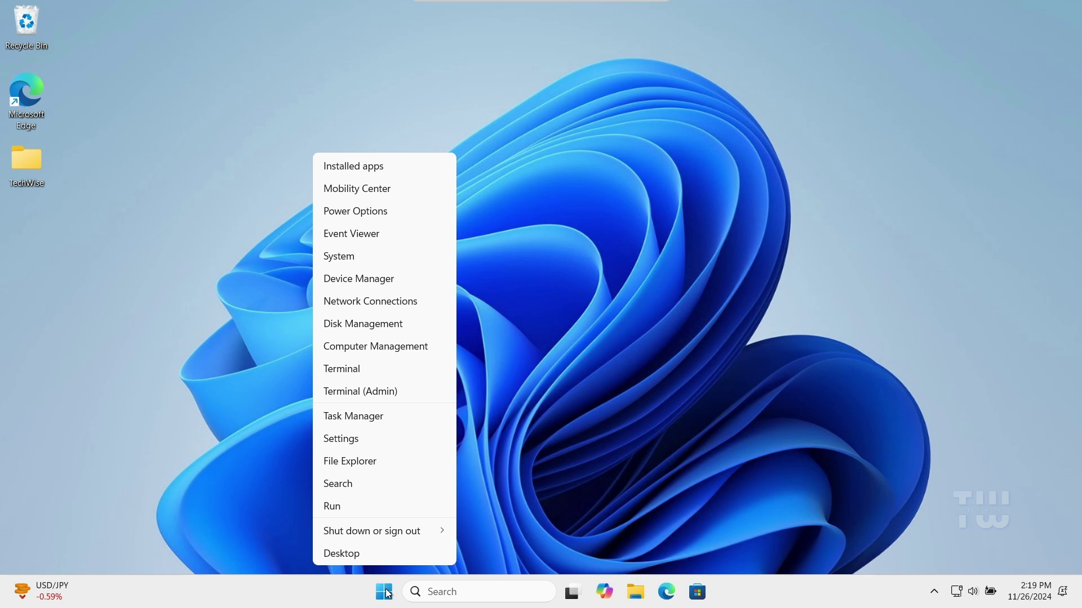
left_click(387, 506)
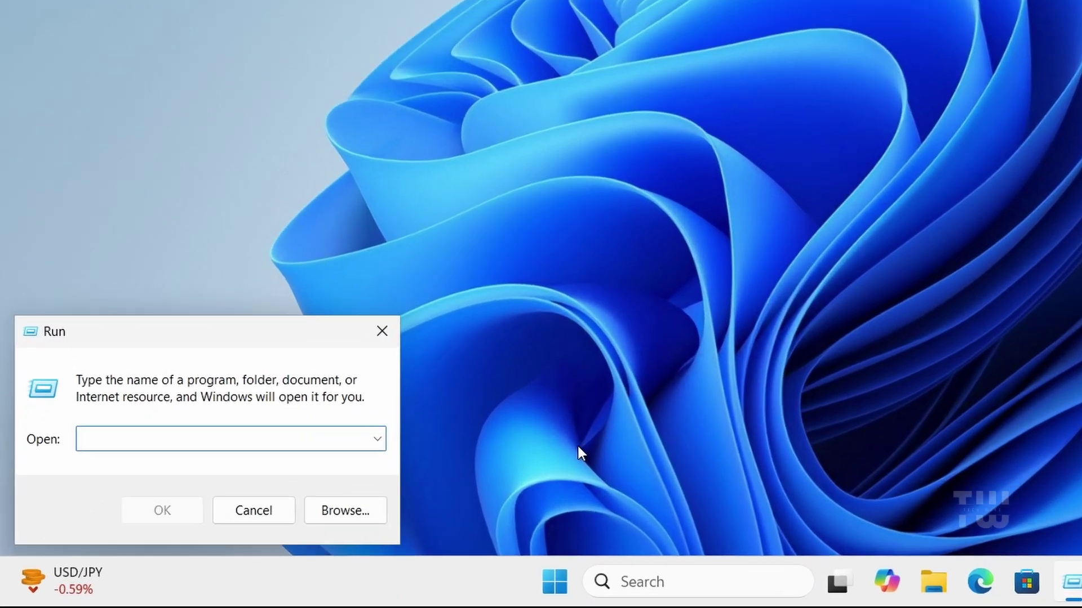
type("services")
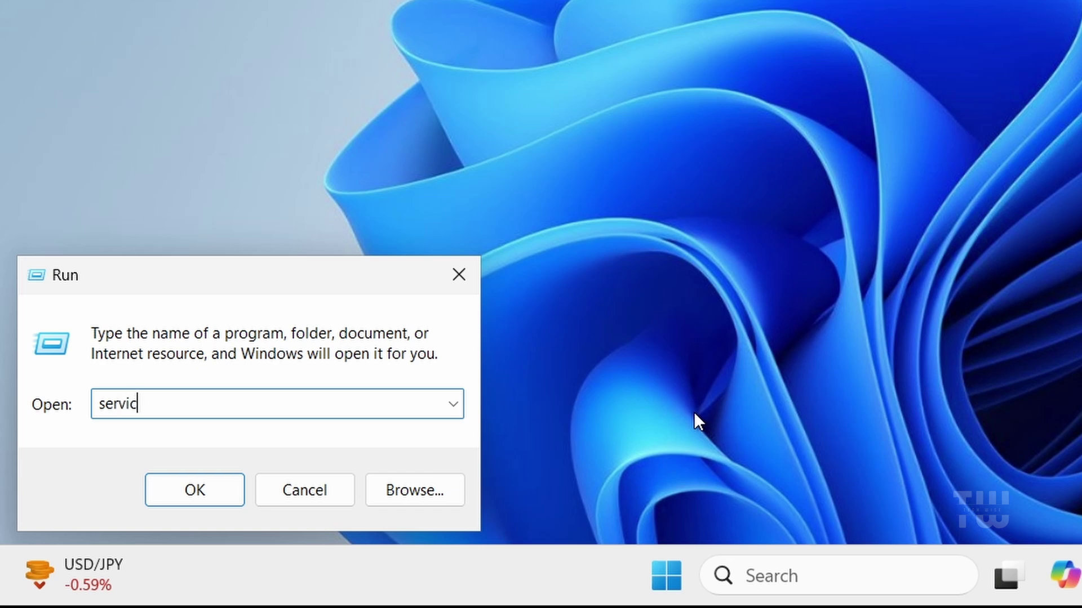
type(".msc")
key("Return")
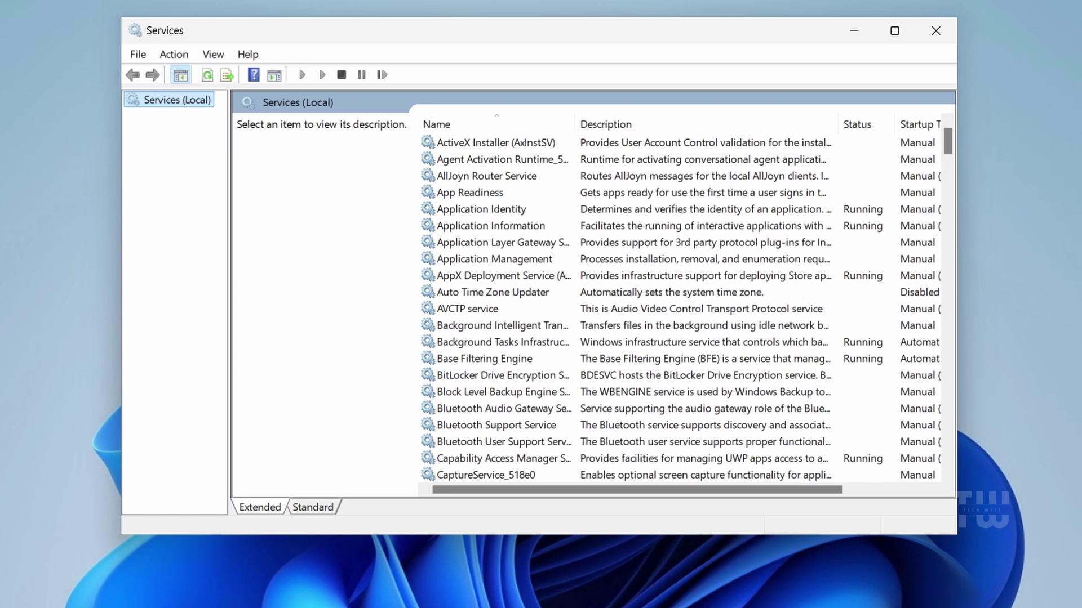
- Verify the Windows Update service's properties show Automatic startup and Running status
key("w")
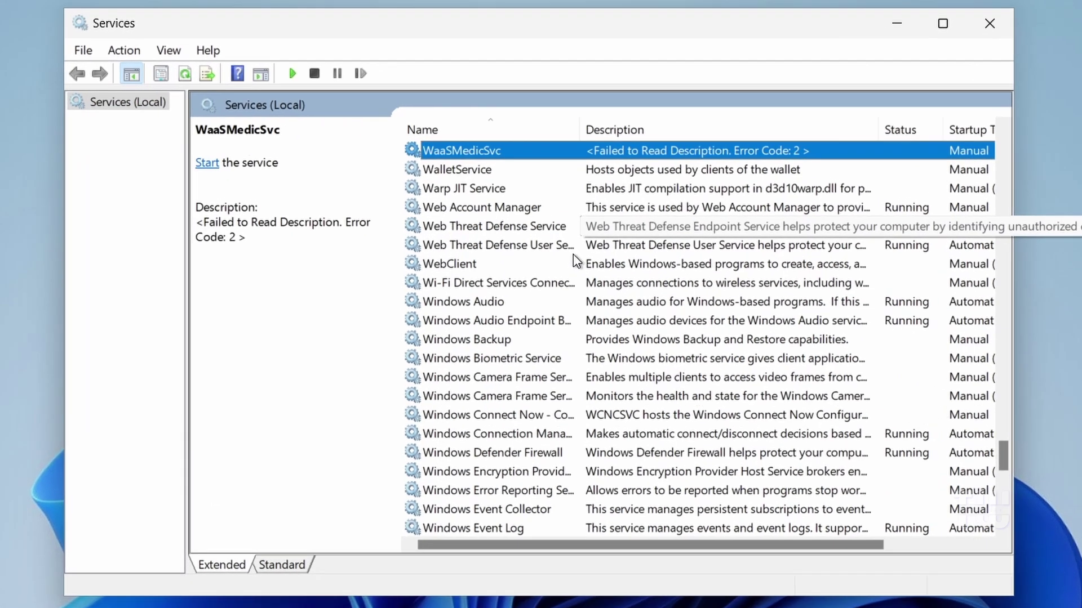
scroll(563, 205, "down", 1)
scroll(573, 254, "down", 4)
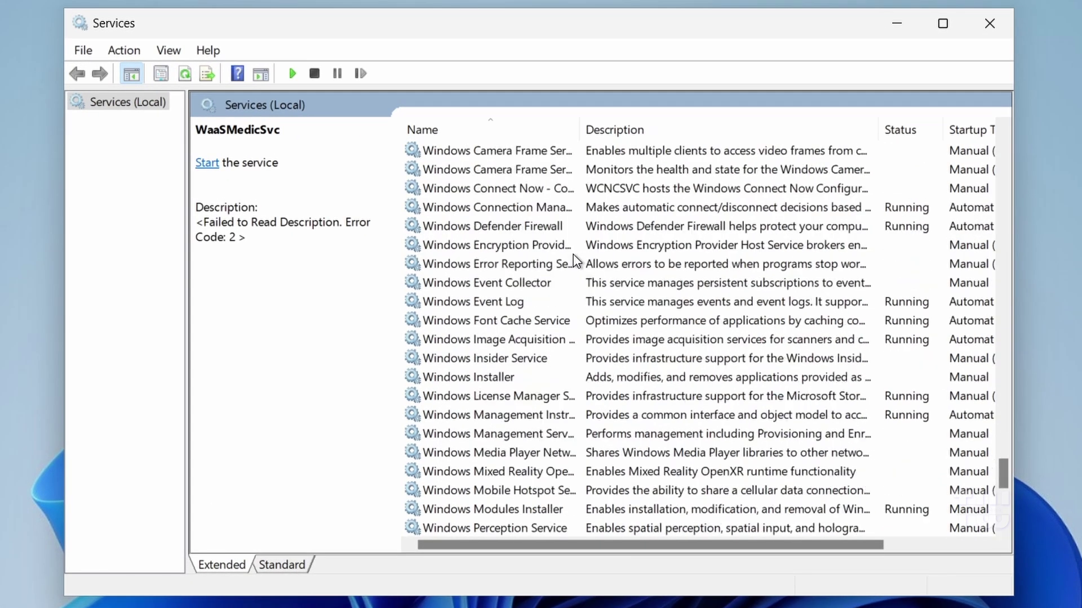
scroll(573, 255, "down", 3)
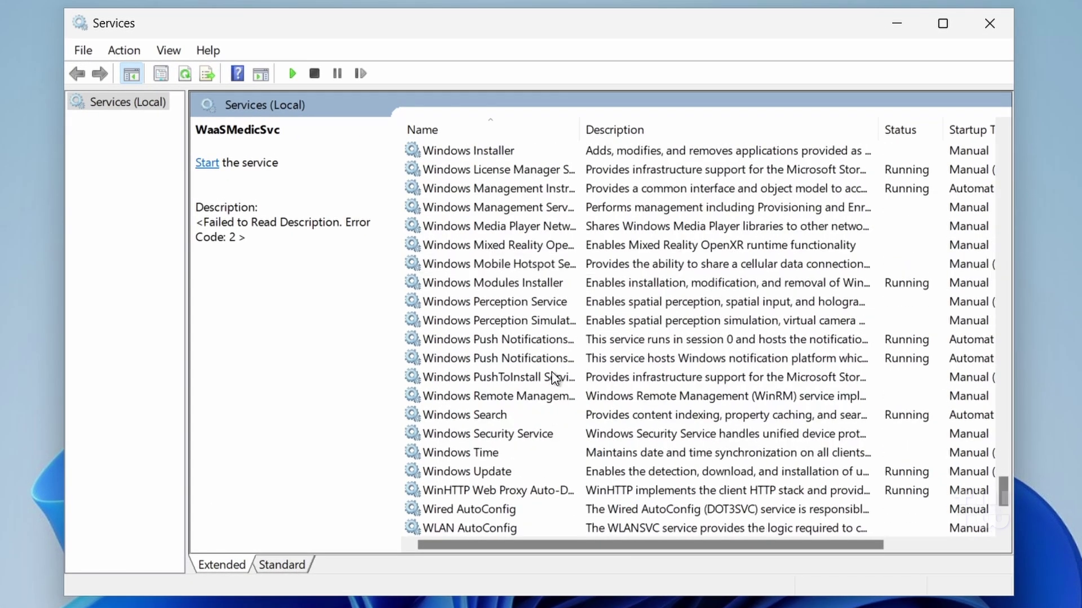
left_click(483, 472)
right_click(542, 475)
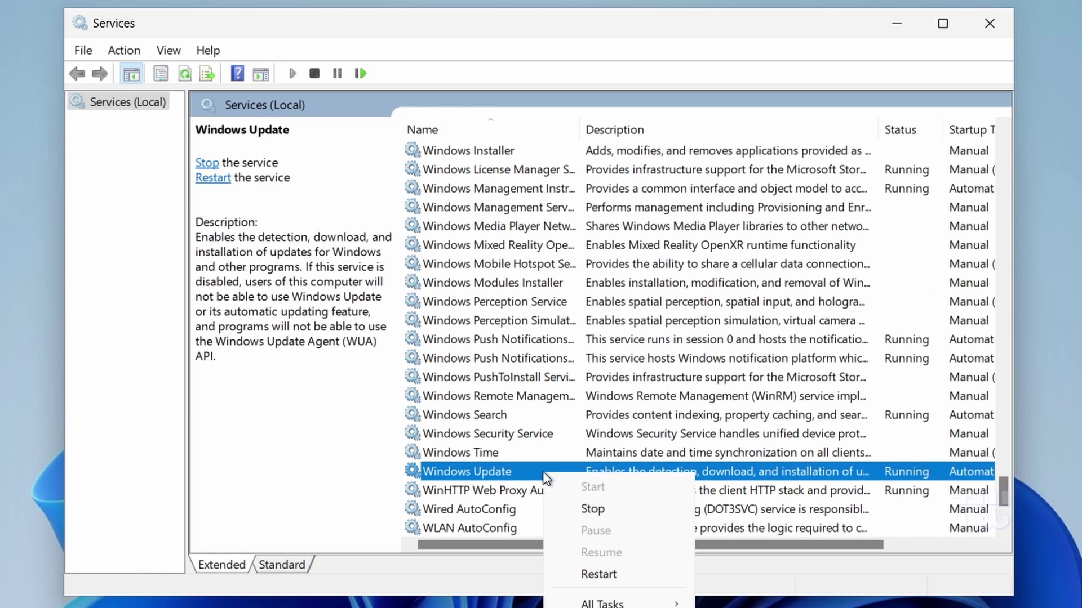
left_click(603, 607)
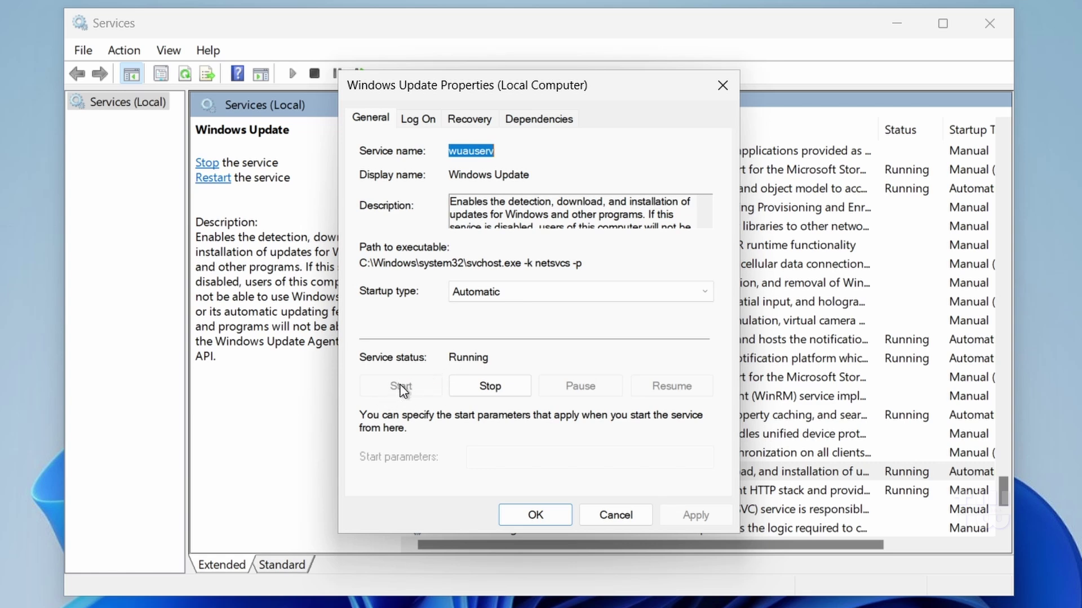
left_click(542, 516)
left_click(521, 401)
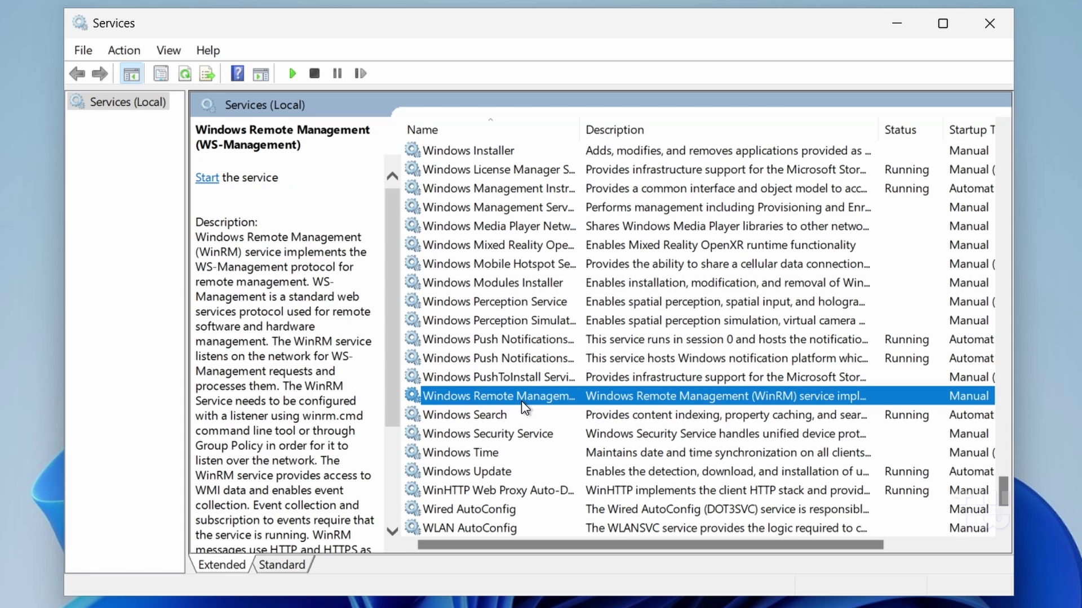
key("b")
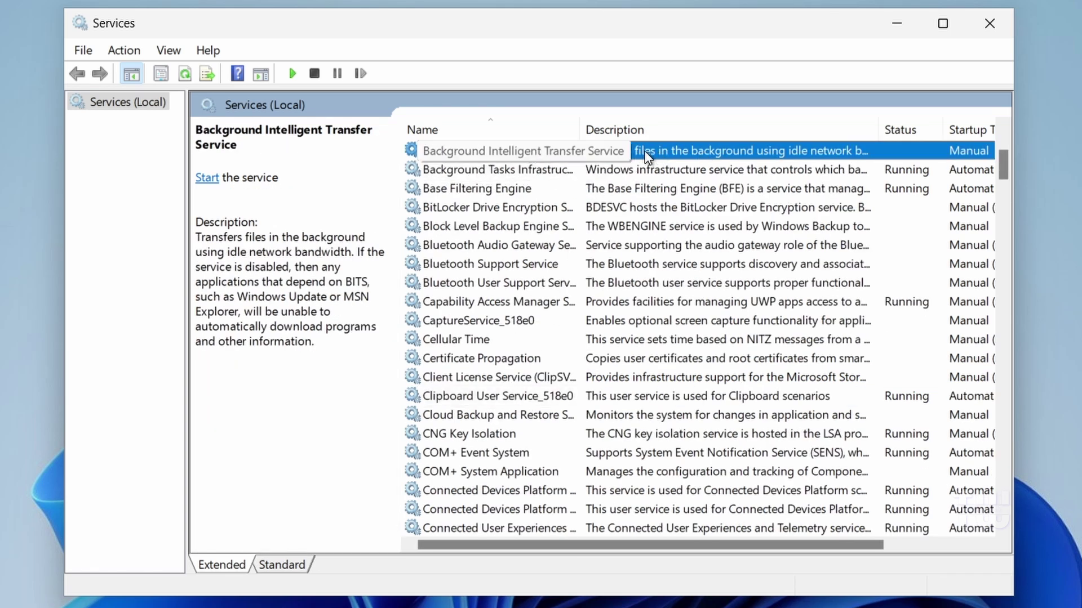
- Set BITS startup type to Automatic, start it, apply, and close Services
right_click(704, 151)
left_click(768, 342)
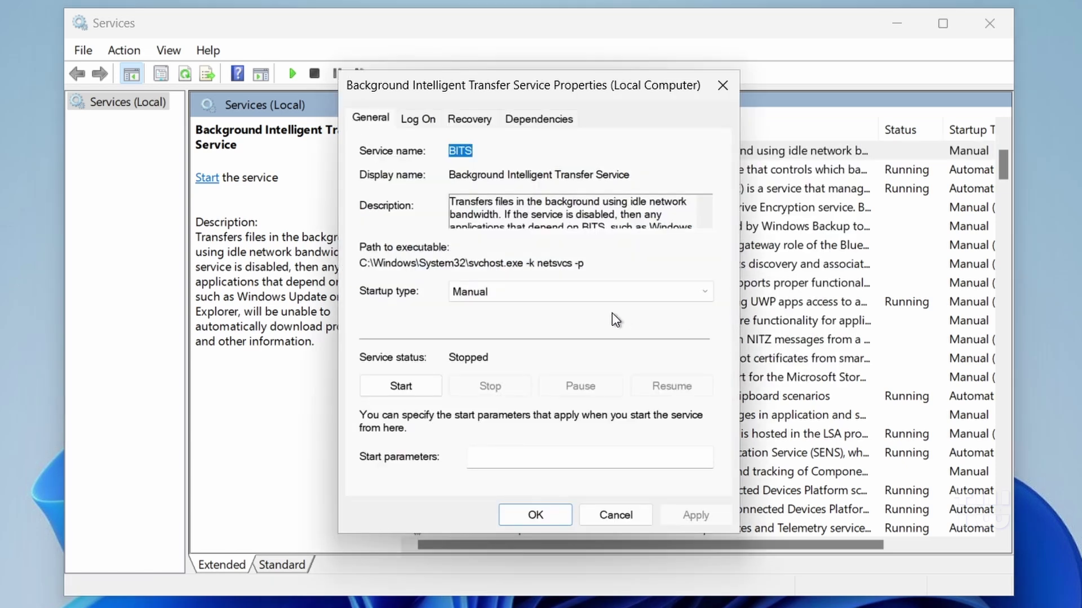
left_click(515, 294)
left_click(508, 324)
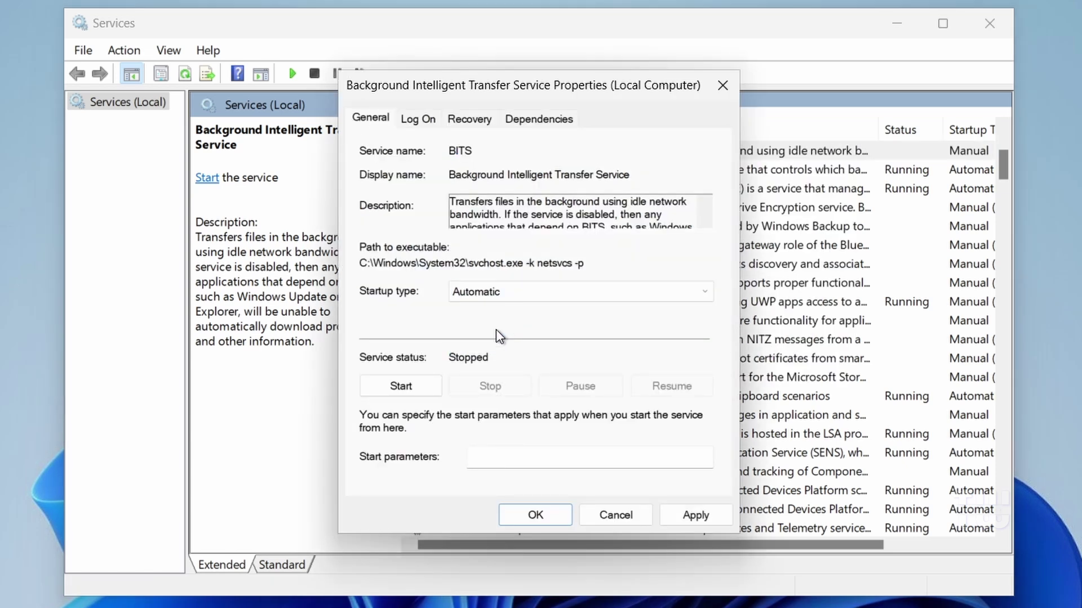
left_click(400, 386)
left_click(693, 514)
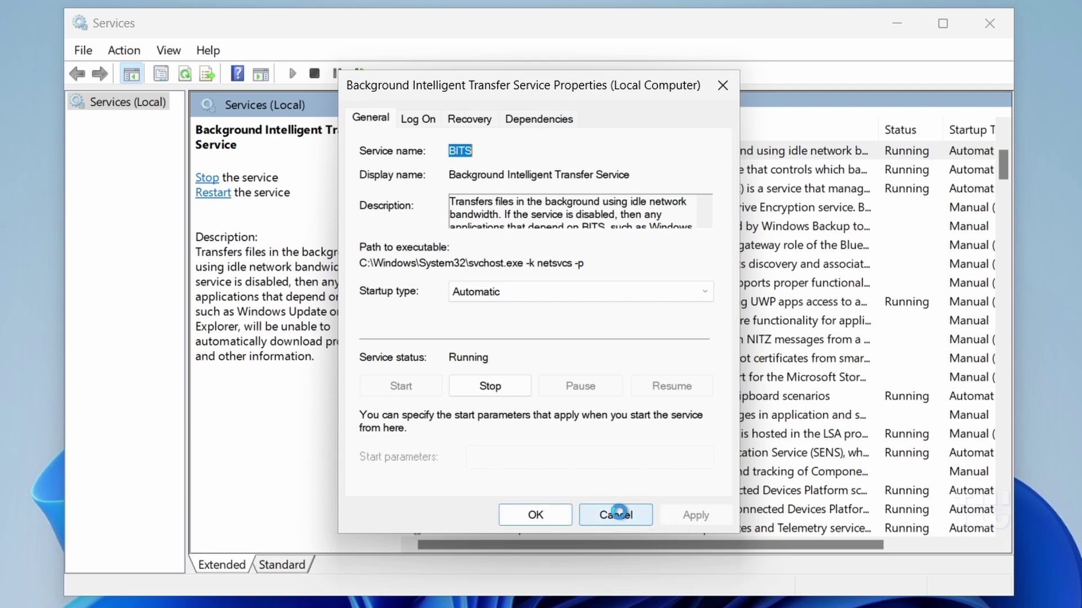
left_click(535, 515)
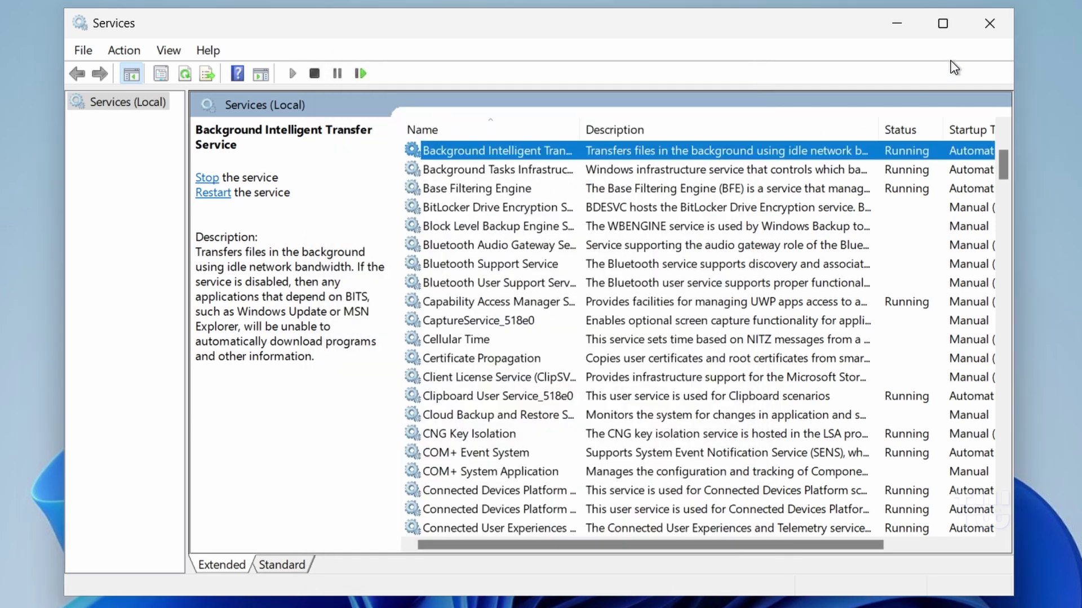
left_click(992, 34)
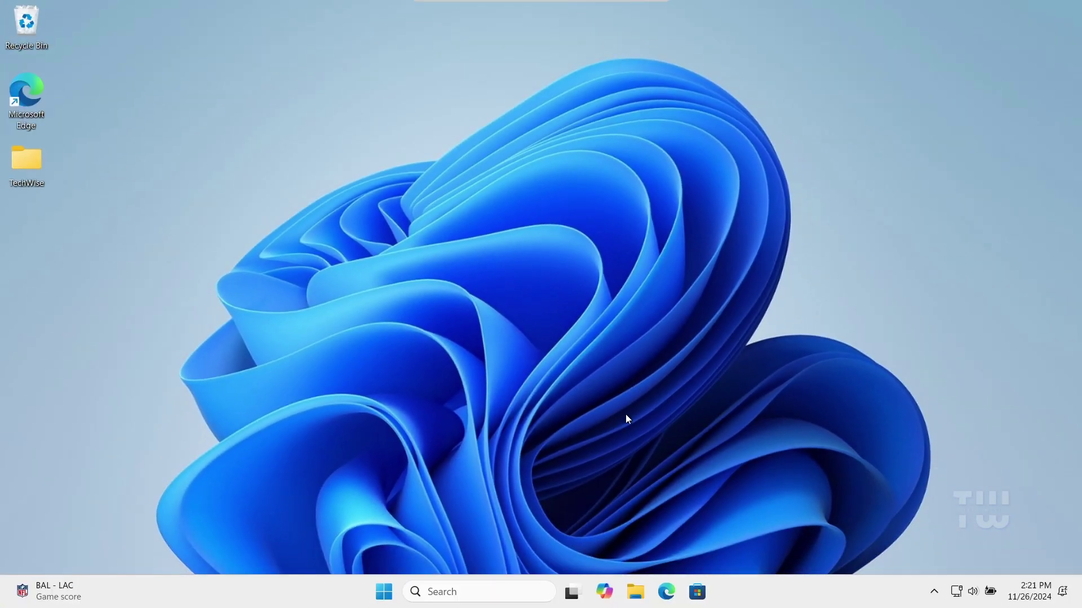
- Search 'windows', open Windows Update settings, and run Check for updates
left_click(492, 593)
type("w")
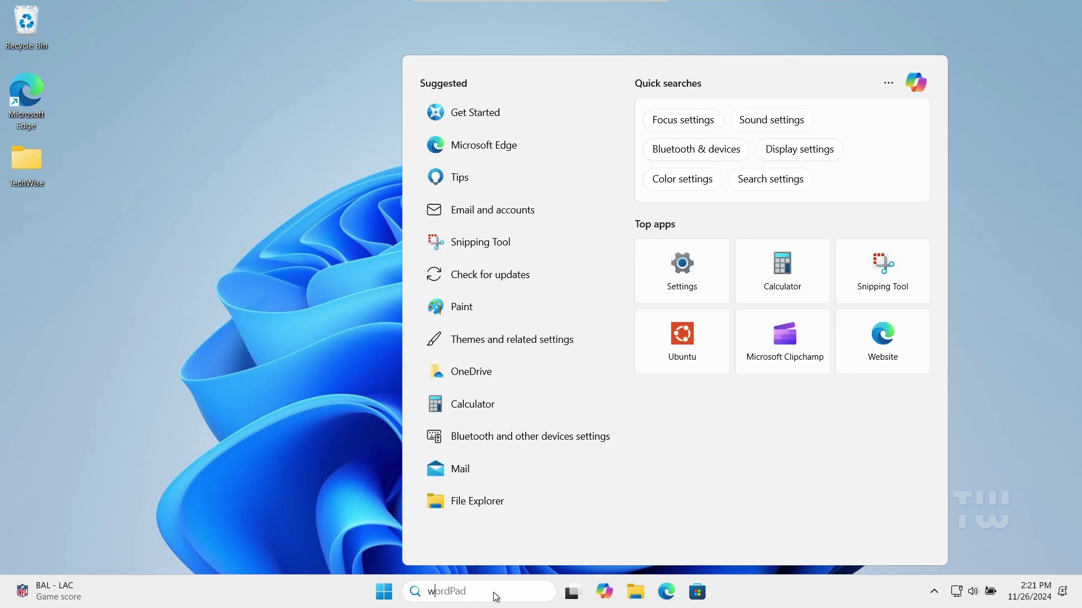
type("indows")
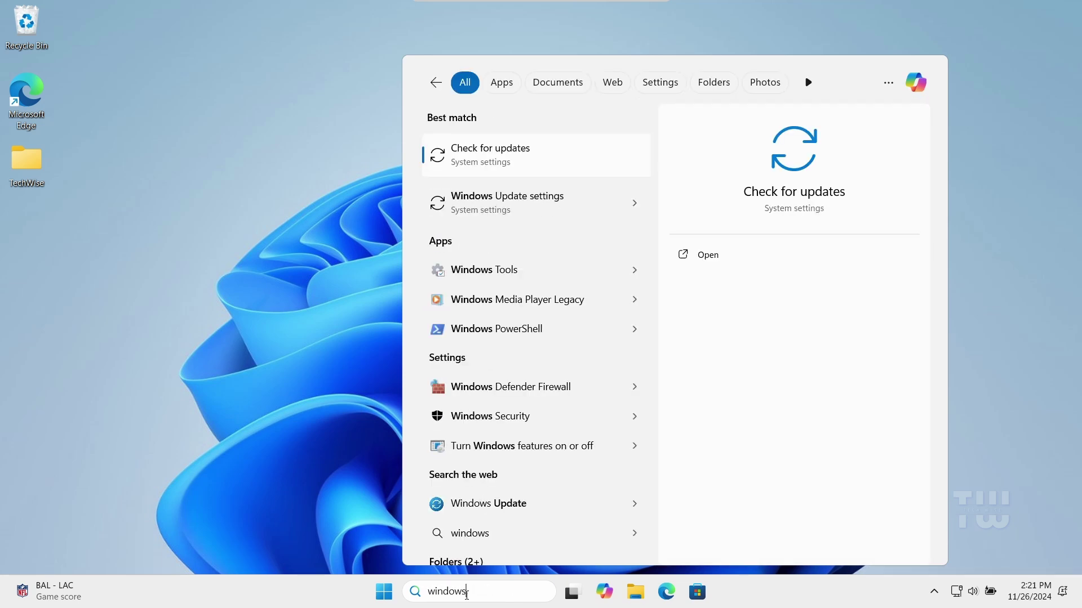
left_click(532, 205)
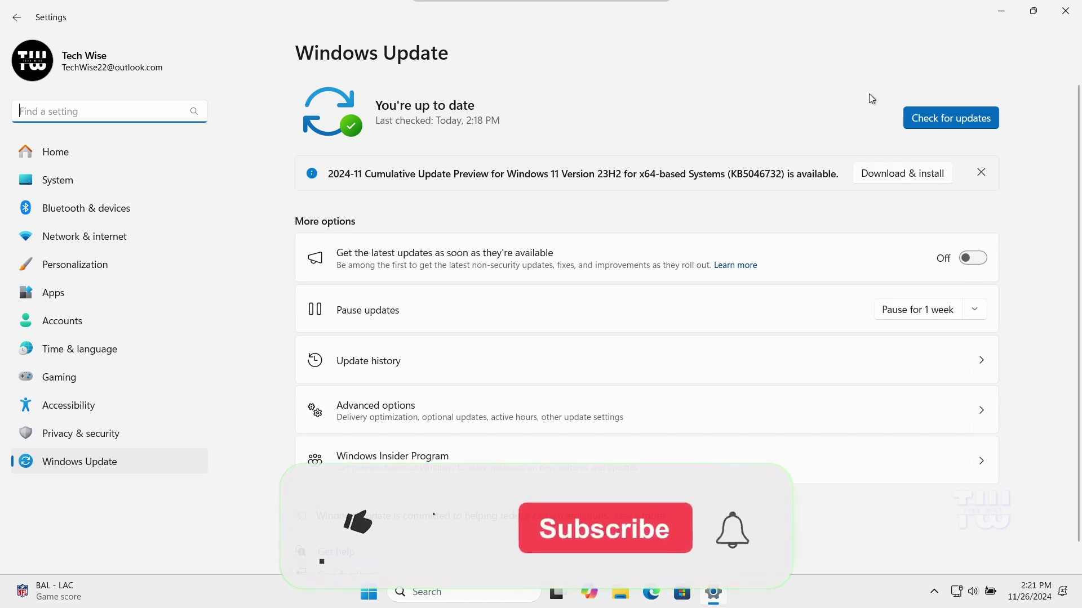
left_click(944, 120)
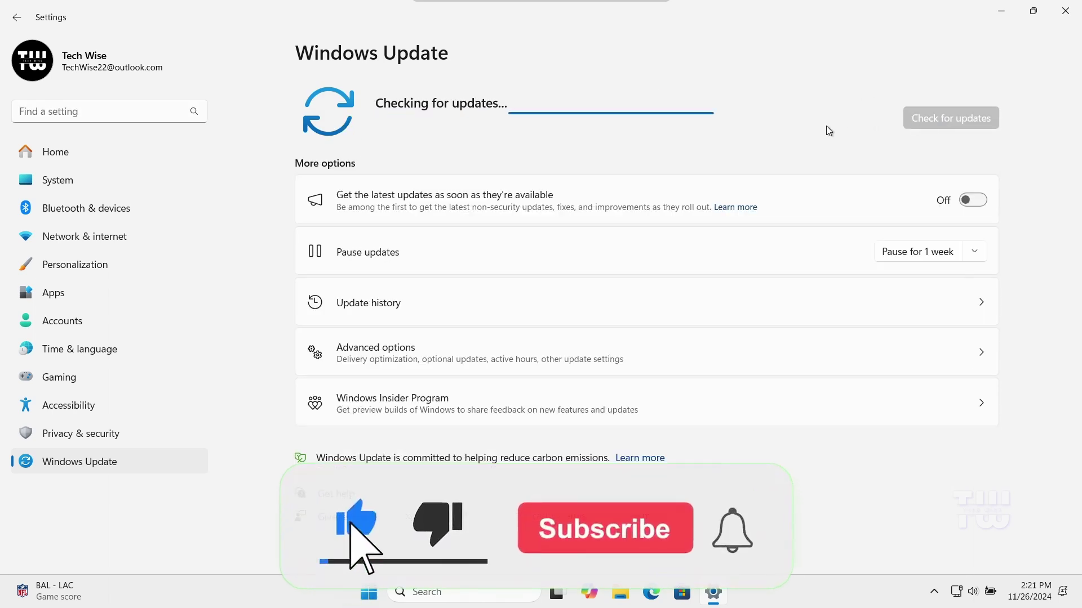